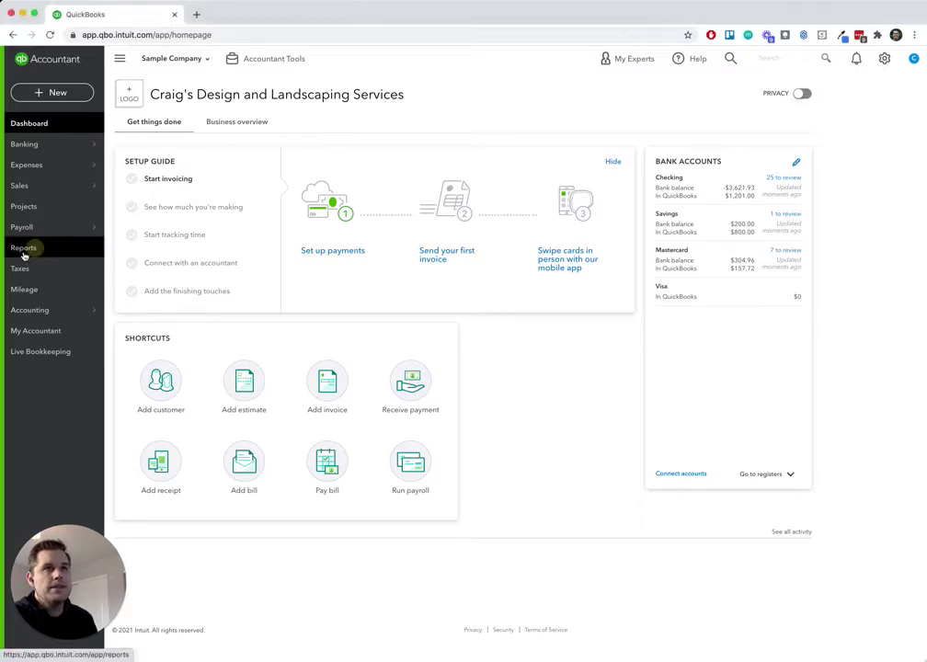
# - Open the Profit and Loss report from the favorites in the report list
pyautogui.click(25, 252)
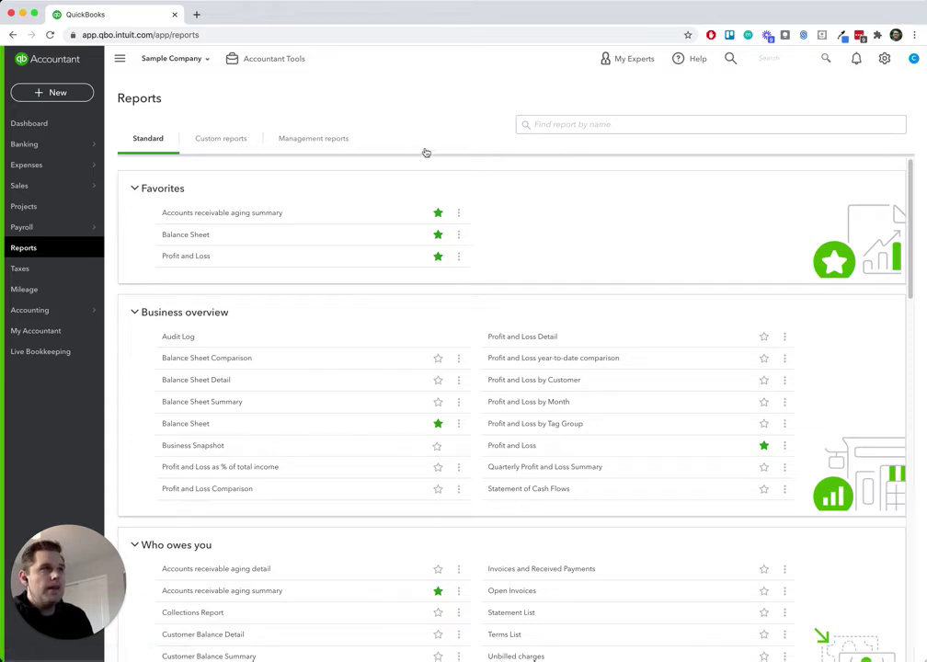
pyautogui.click(534, 126)
pyautogui.click(420, 162)
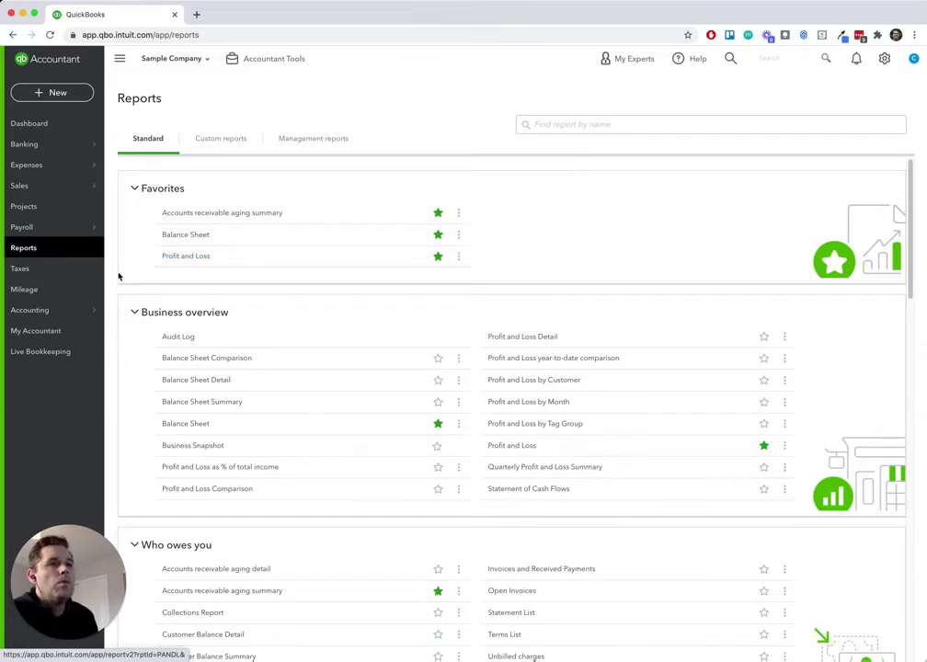
pyautogui.click(175, 256)
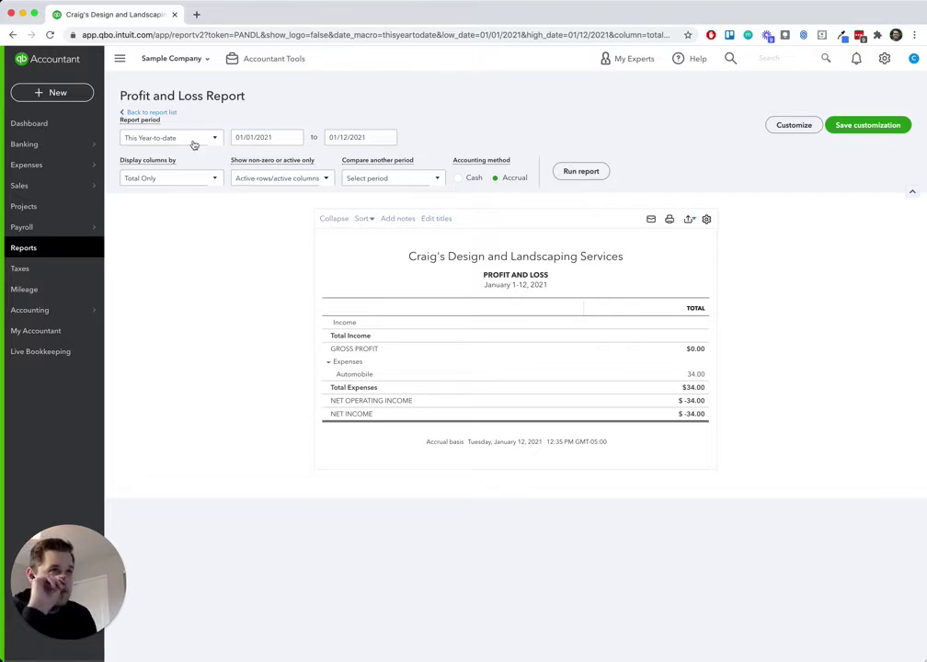
# - Set the report period to Last Year and display the columns by Quarters
pyautogui.click(193, 144)
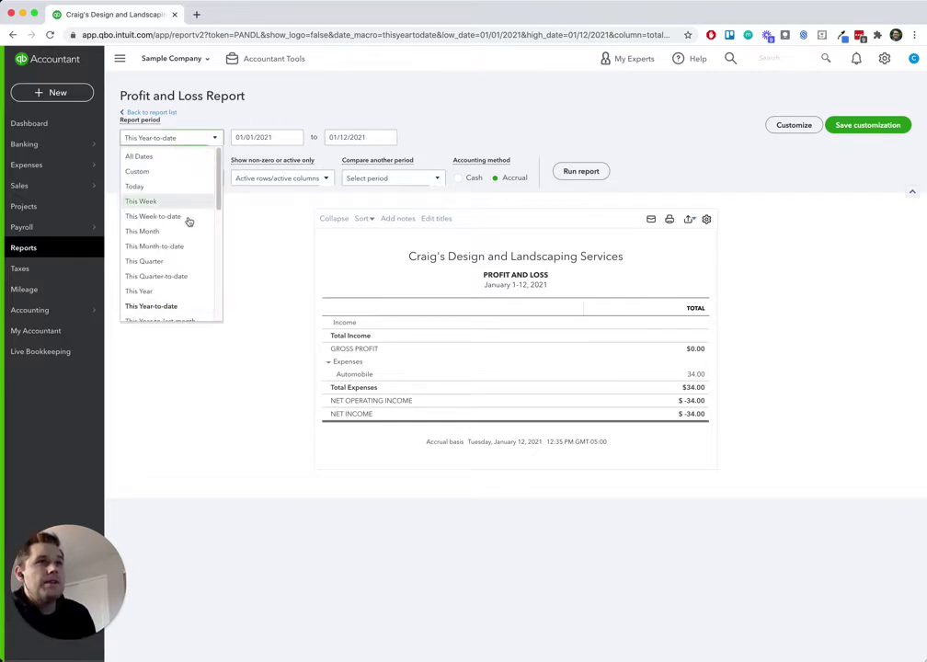
pyautogui.scroll(-5, 182, 241)
pyautogui.scroll(3, 180, 242)
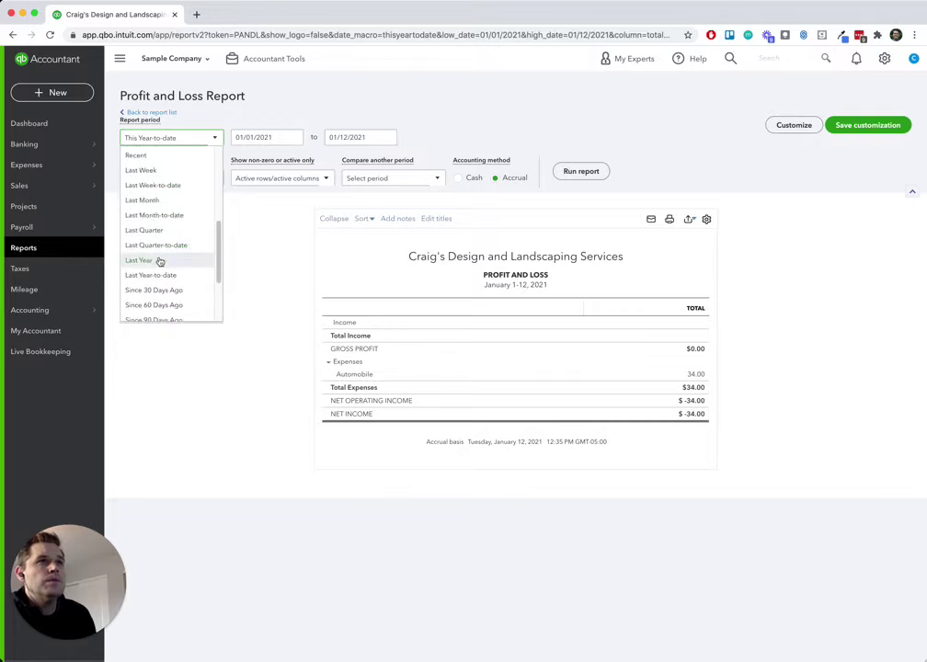
pyautogui.click(159, 261)
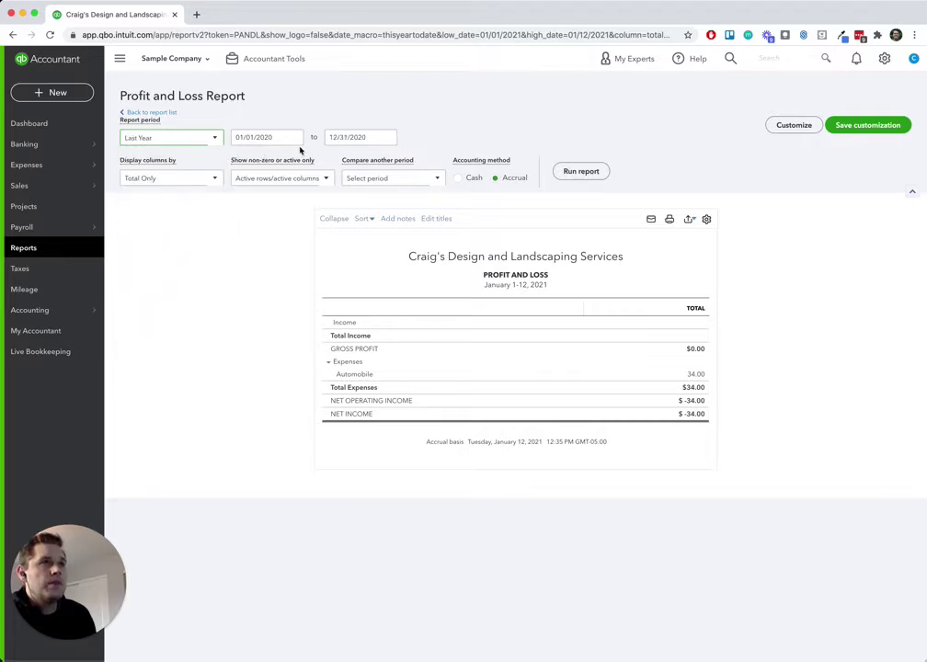
pyautogui.click(214, 178)
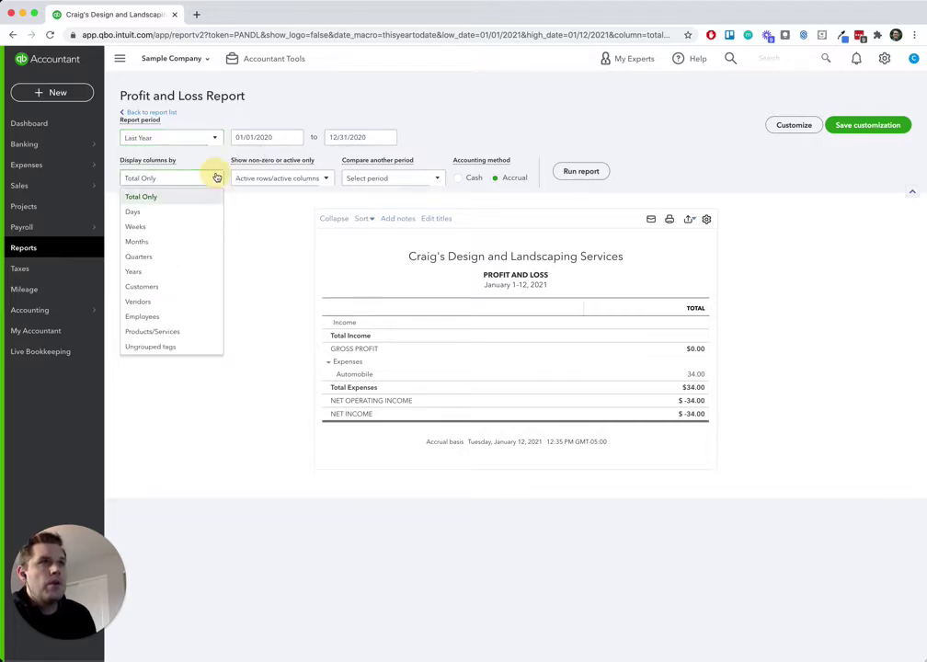
pyautogui.click(166, 257)
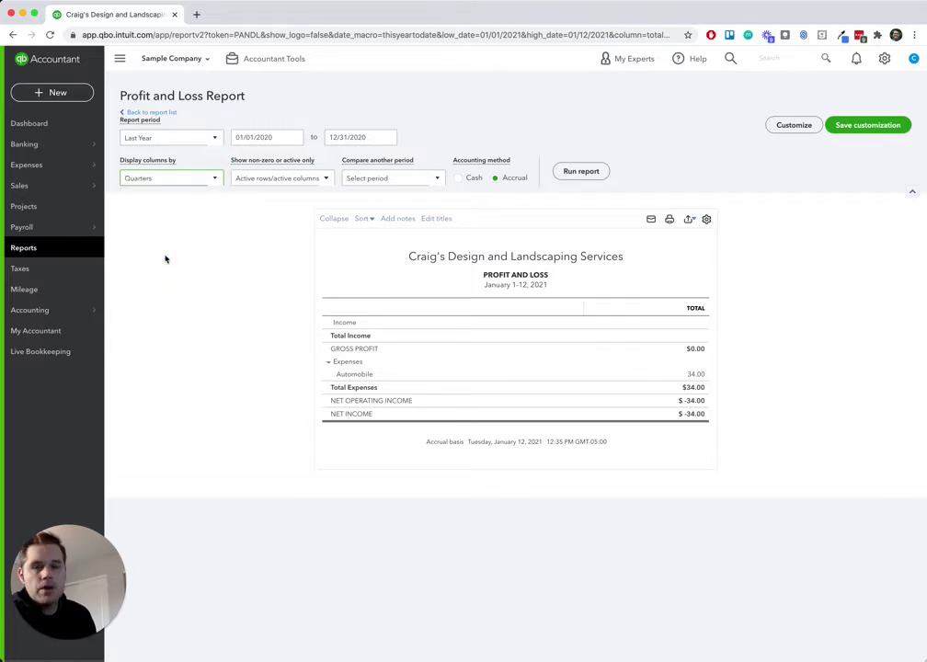
# - Limit the report to non-zero rows and non-zero columns
pyautogui.click(266, 178)
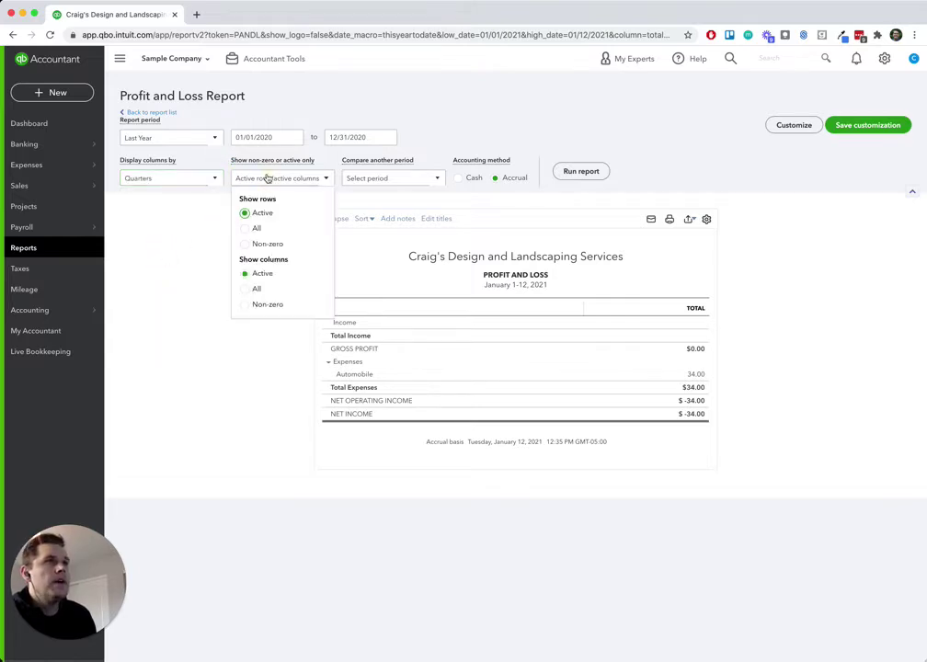
pyautogui.click(246, 243)
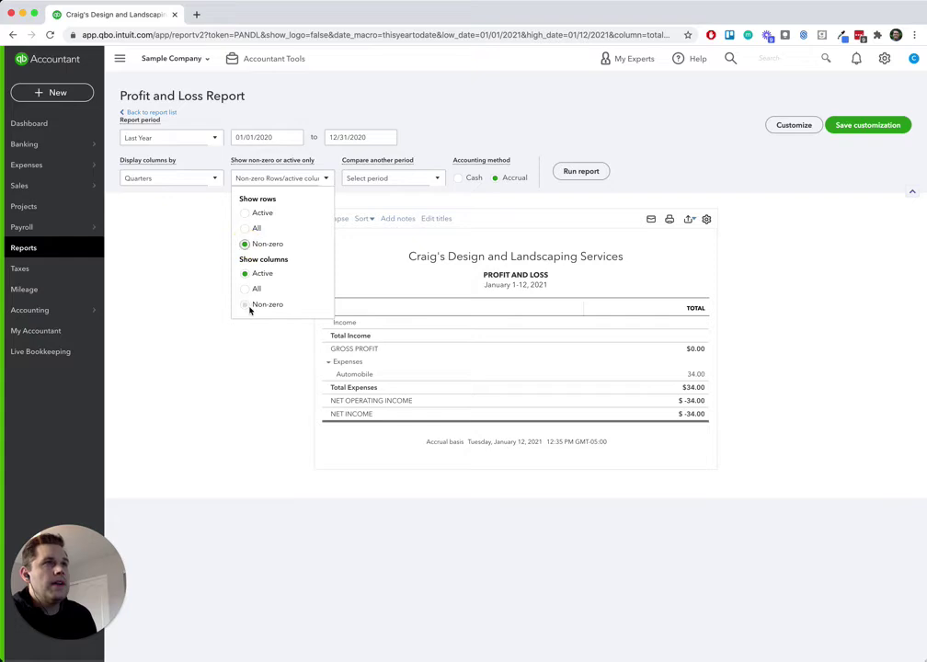
pyautogui.click(246, 305)
pyautogui.click(242, 333)
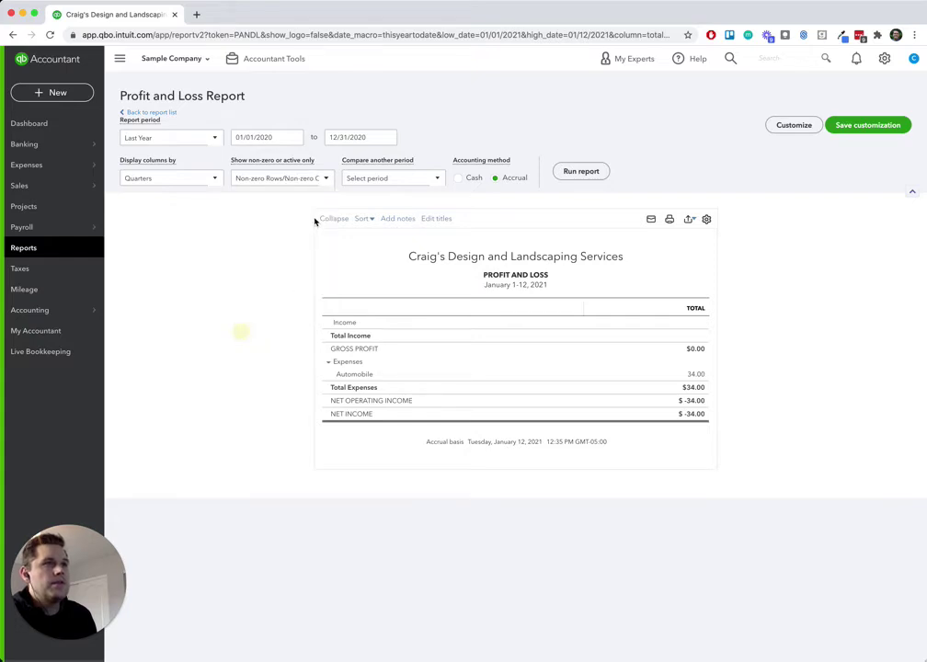
# - Compare the report against the previous year (PY), including the % change column
pyautogui.click(364, 179)
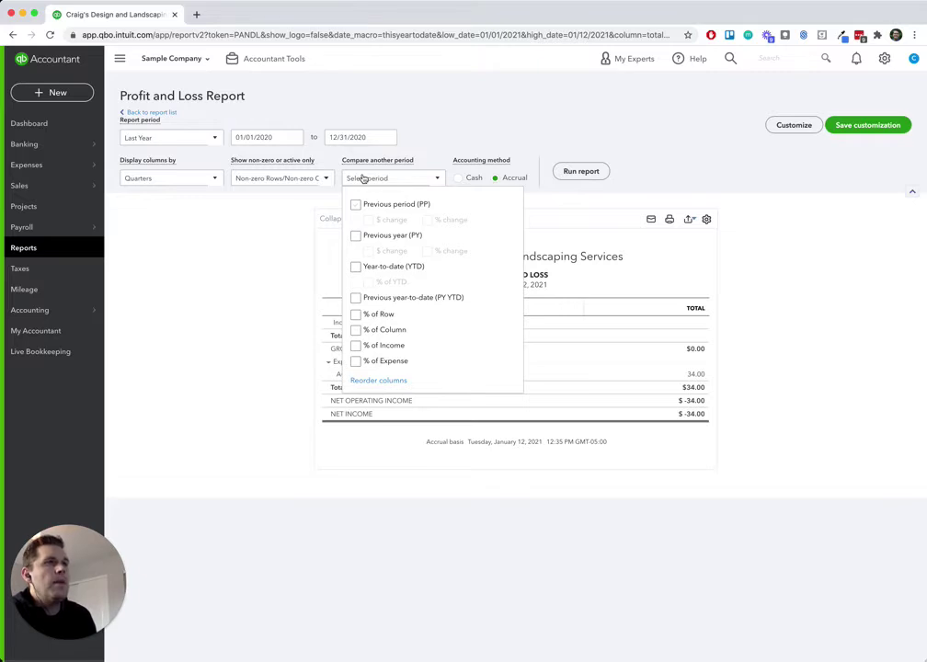
pyautogui.click(356, 237)
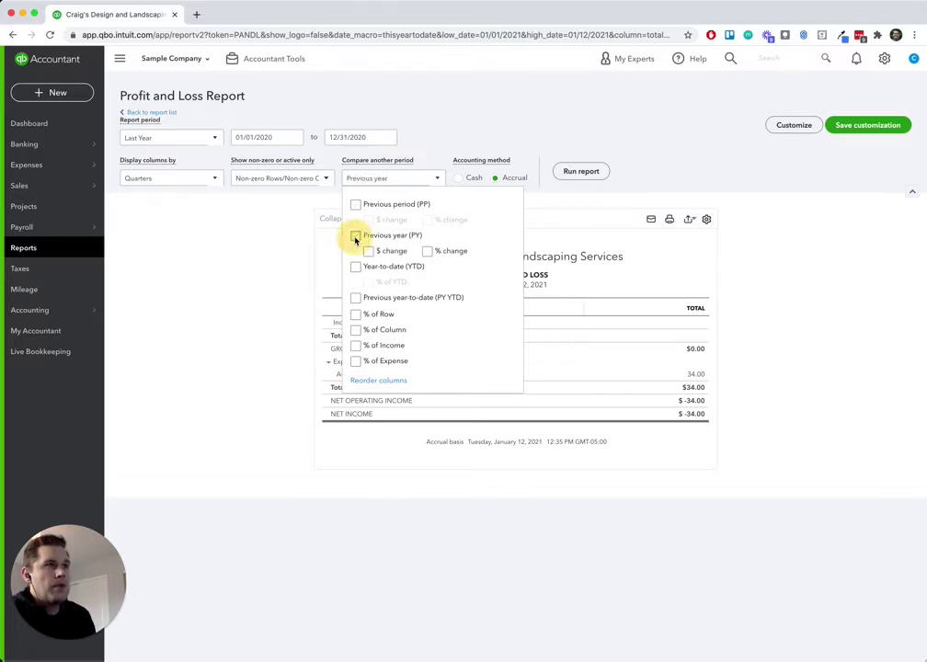
pyautogui.click(427, 251)
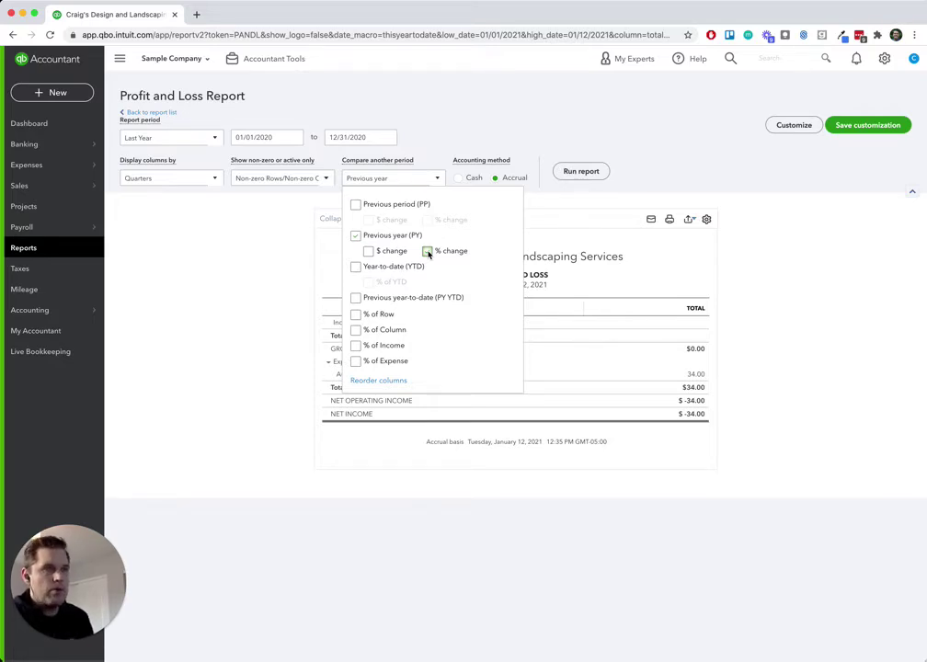
pyautogui.click(427, 251)
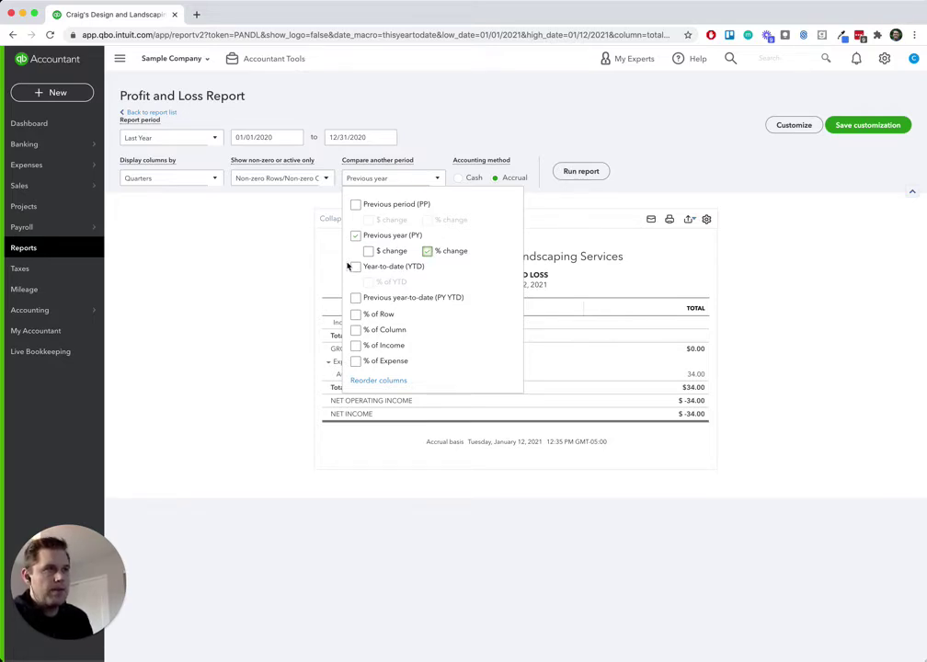
pyautogui.click(551, 200)
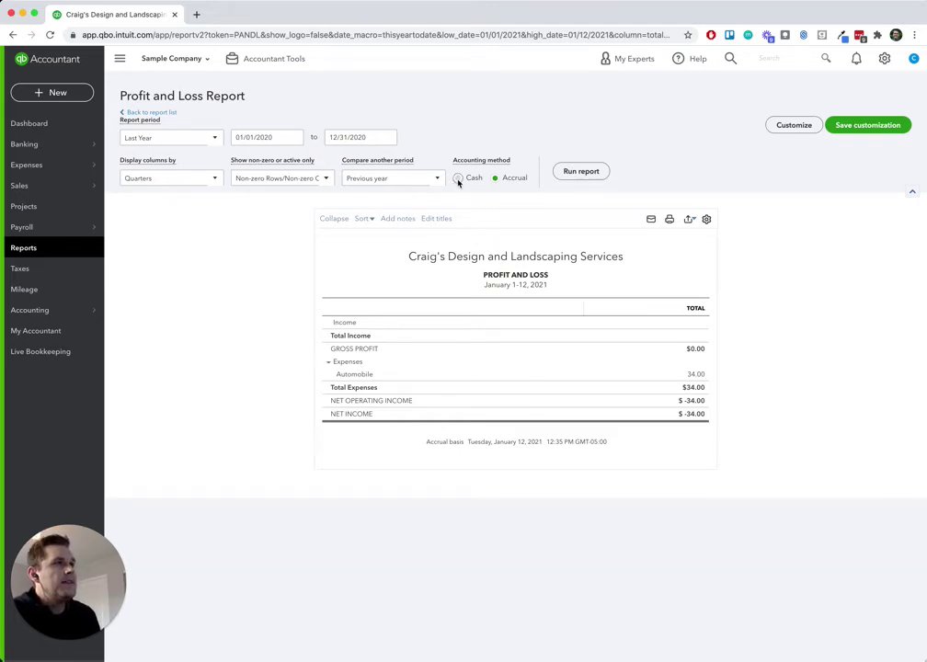
# - Switch the accounting method to Cash and run the report
pyautogui.click(457, 177)
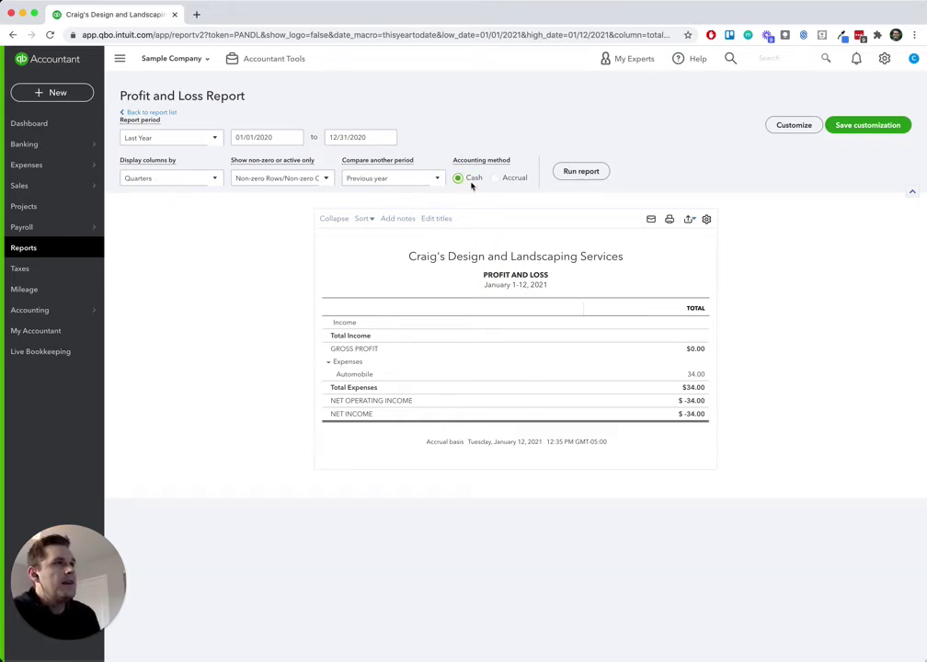
pyautogui.click(580, 172)
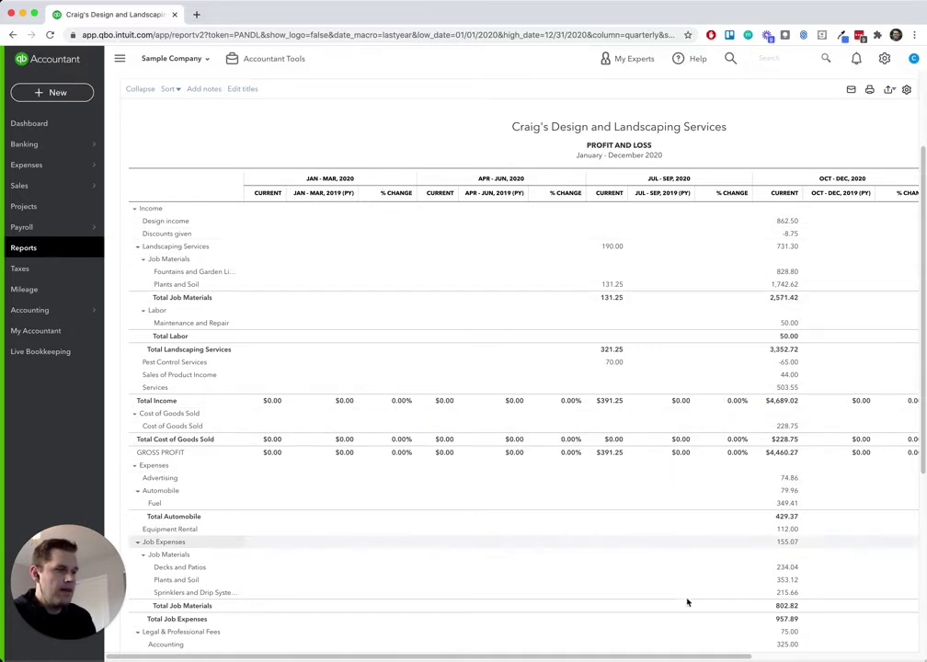
pyautogui.scroll(-1, 687, 602)
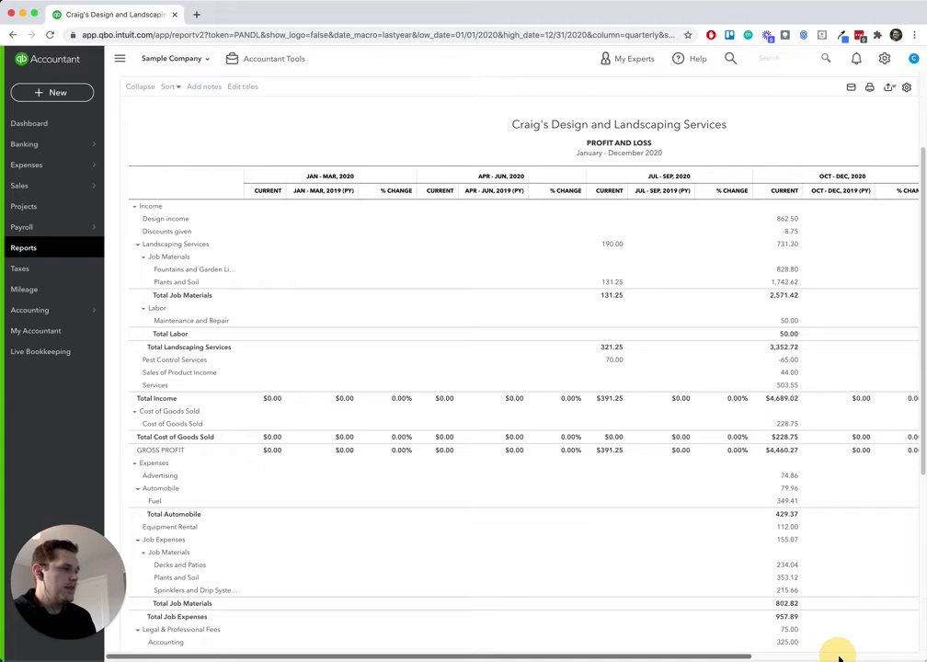
pyautogui.hscroll(1, 743, 658)
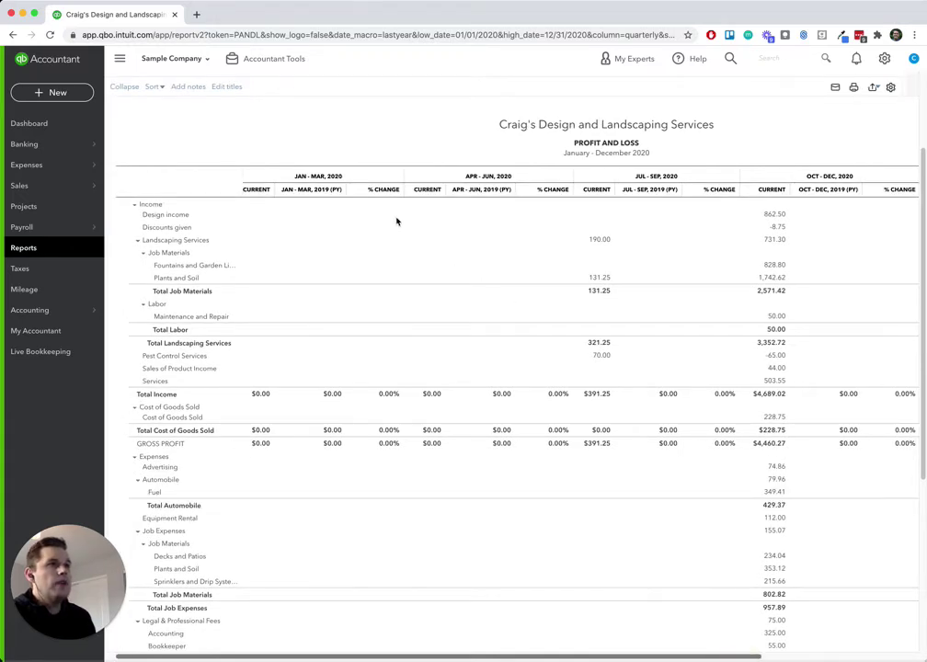
pyautogui.hscroll(5, 374, 393)
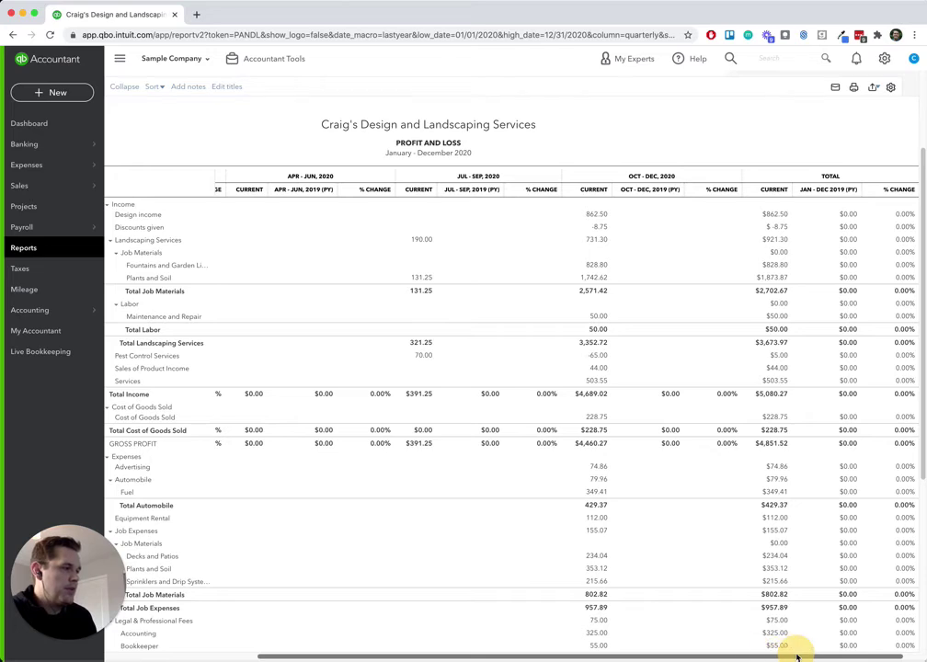
# - Look over the export formats offered for the report and its quarterly income and expense figures
pyautogui.click(875, 89)
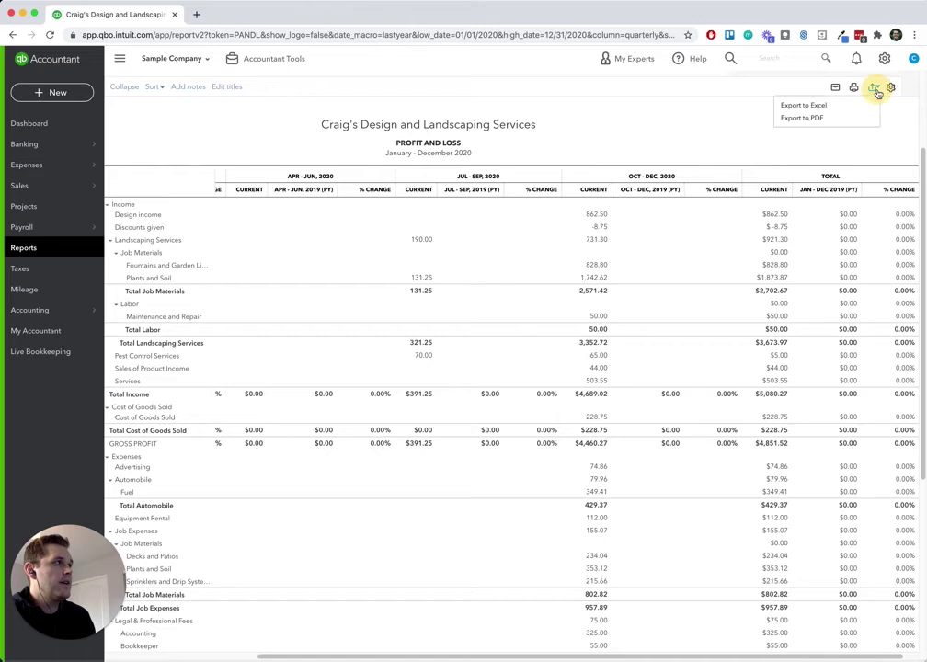
pyautogui.click(726, 121)
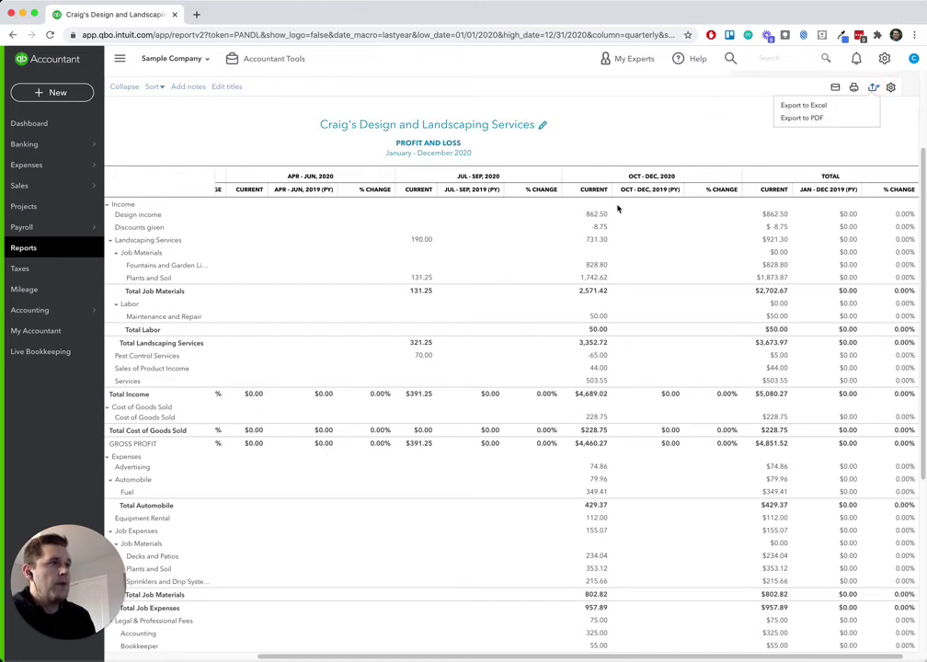
pyautogui.scroll(3, 612, 161)
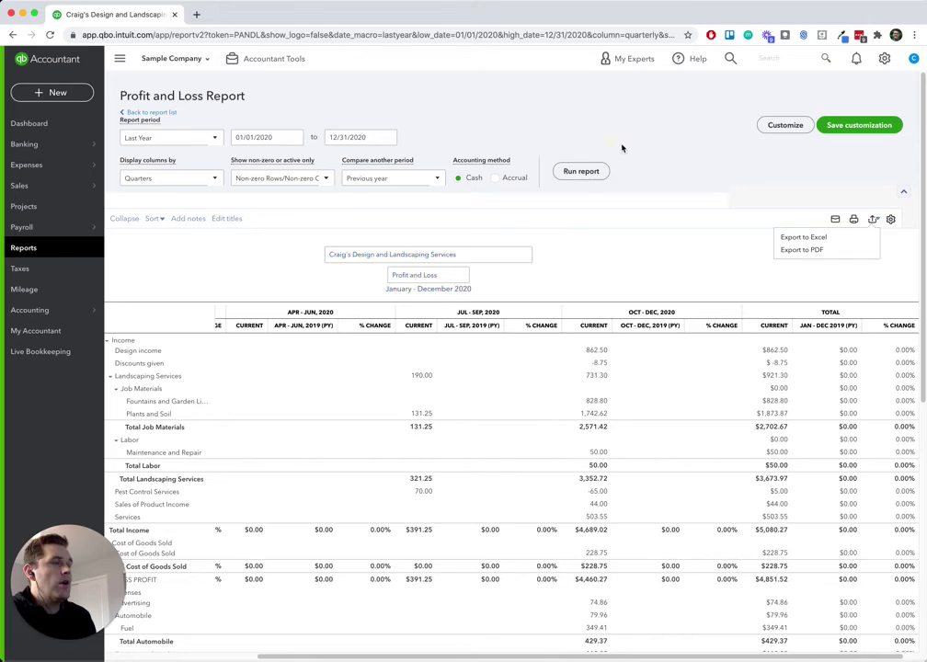
pyautogui.click(613, 143)
pyautogui.scroll(-1, 724, 266)
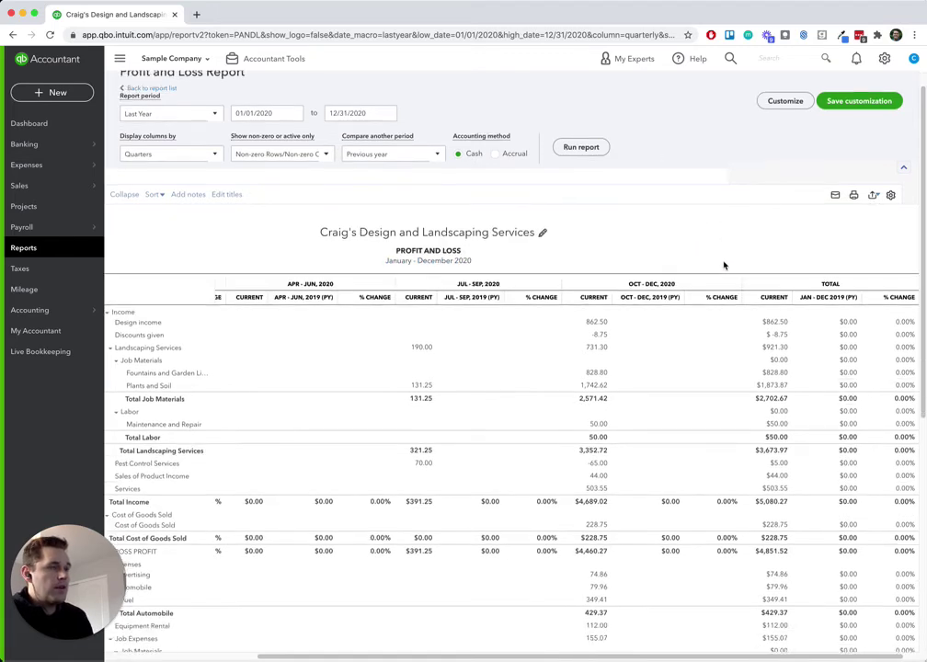
pyautogui.scroll(-3, 642, 387)
pyautogui.scroll(2, 634, 383)
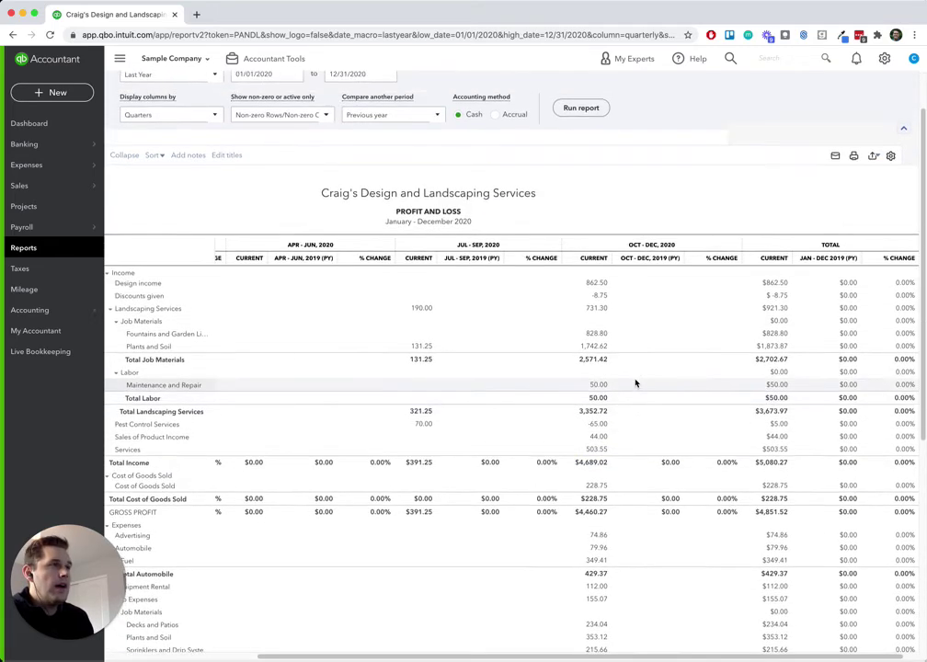
pyautogui.scroll(1, 636, 381)
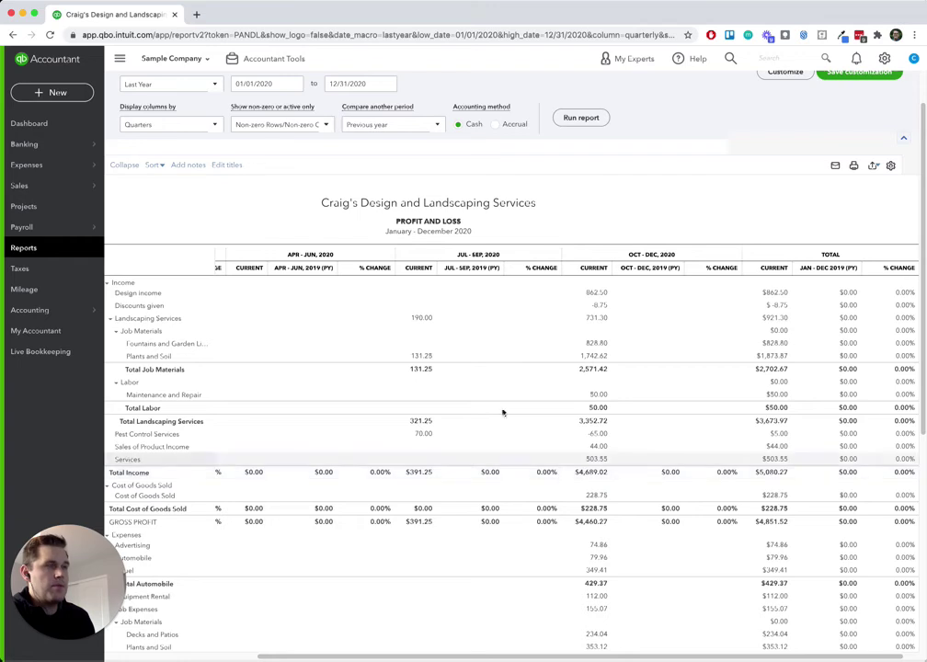
pyautogui.scroll(1, 505, 416)
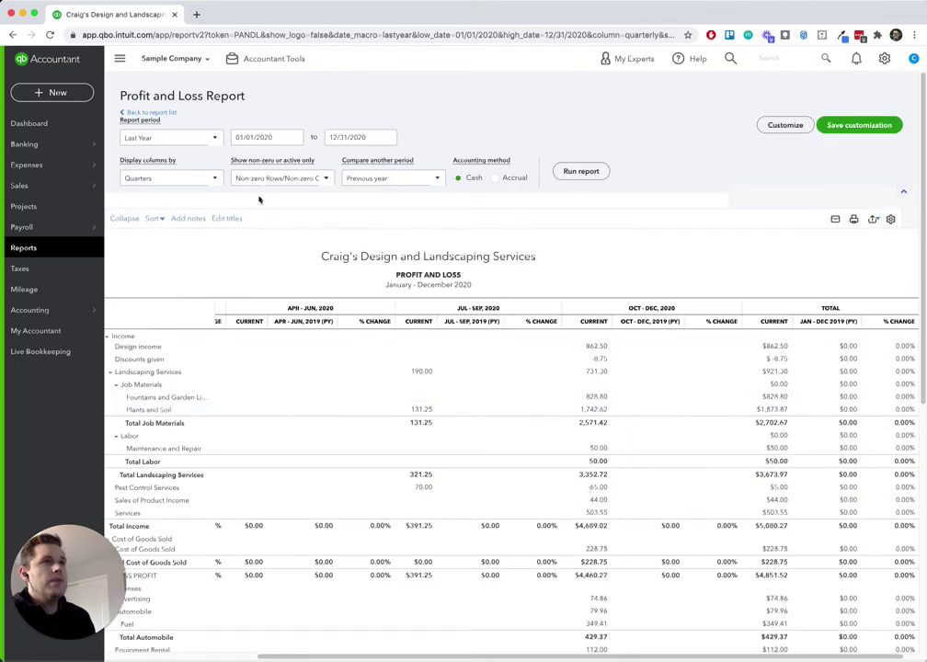
# - Set the start date of the report period to 07/01/2020
pyautogui.click(295, 138)
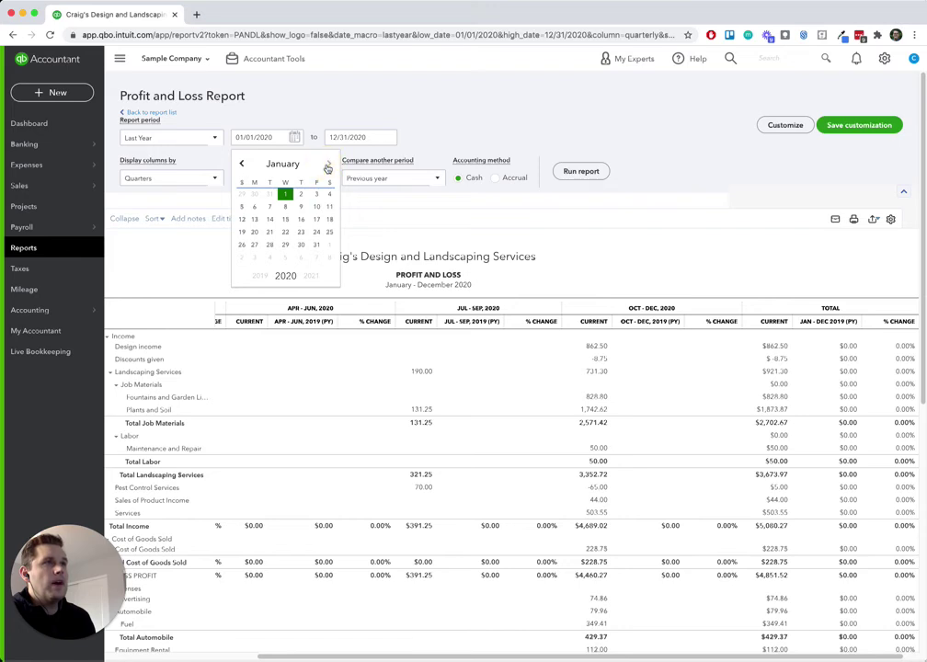
pyautogui.click(327, 166)
pyautogui.click(328, 167)
pyautogui.click(328, 167)
pyautogui.click(328, 166)
pyautogui.click(327, 166)
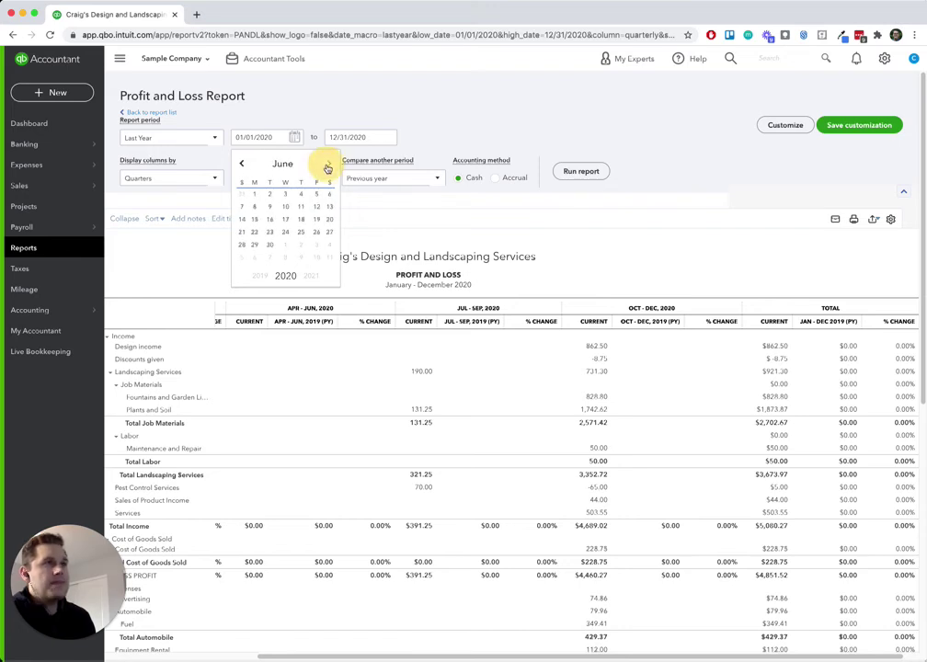
pyautogui.click(327, 166)
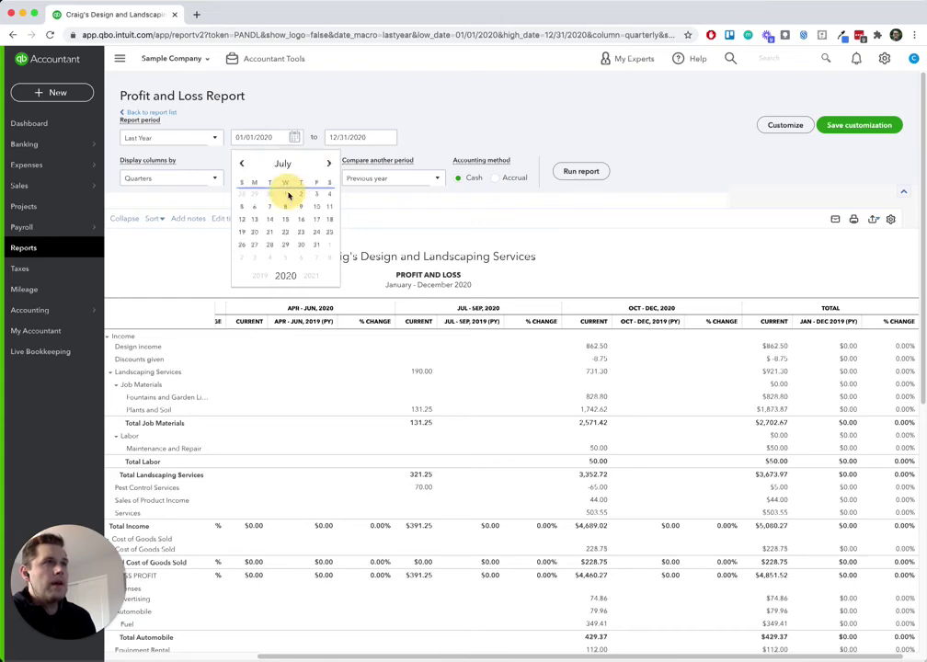
pyautogui.click(286, 194)
# - Set the end date of the report period to 09/30/2020
pyautogui.click(388, 137)
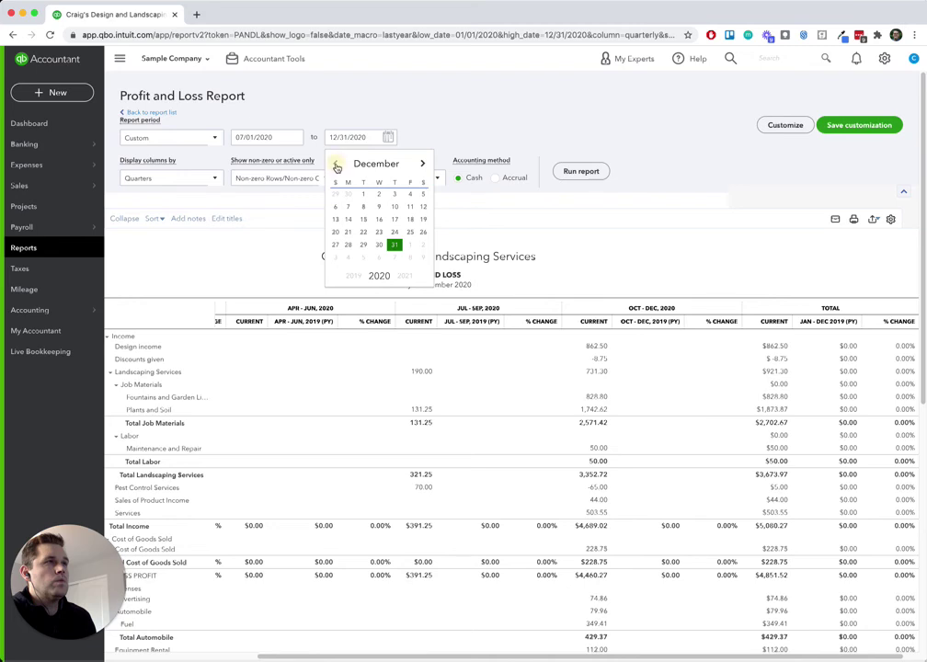
pyautogui.click(337, 164)
pyautogui.click(337, 165)
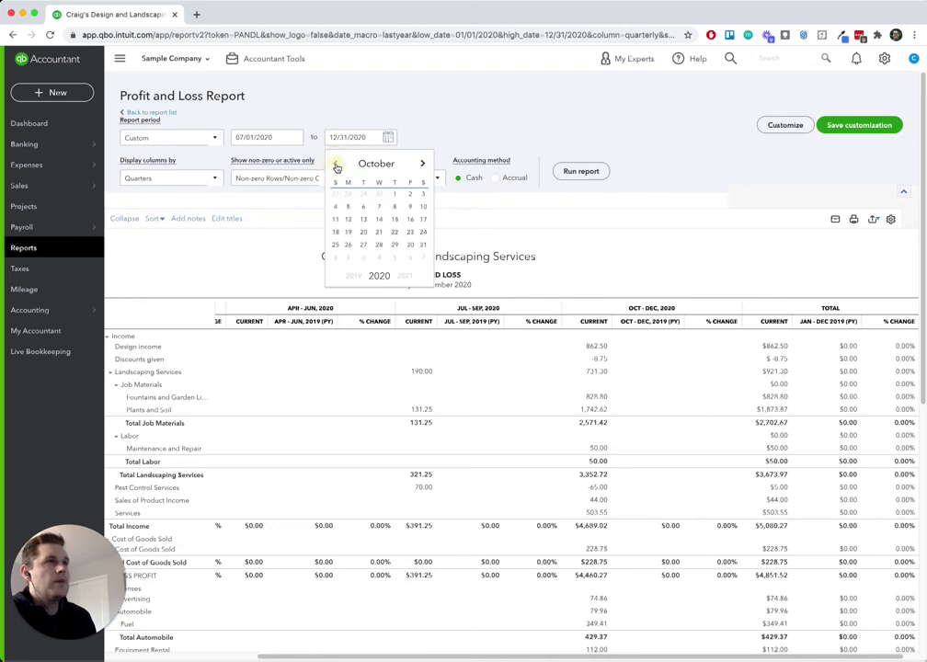
pyautogui.click(337, 165)
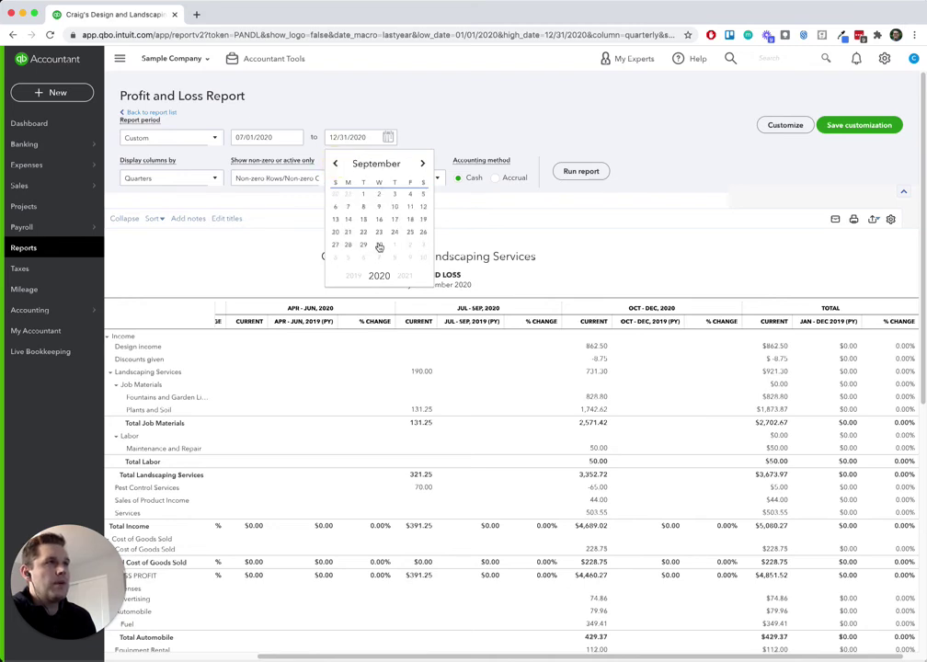
pyautogui.click(379, 245)
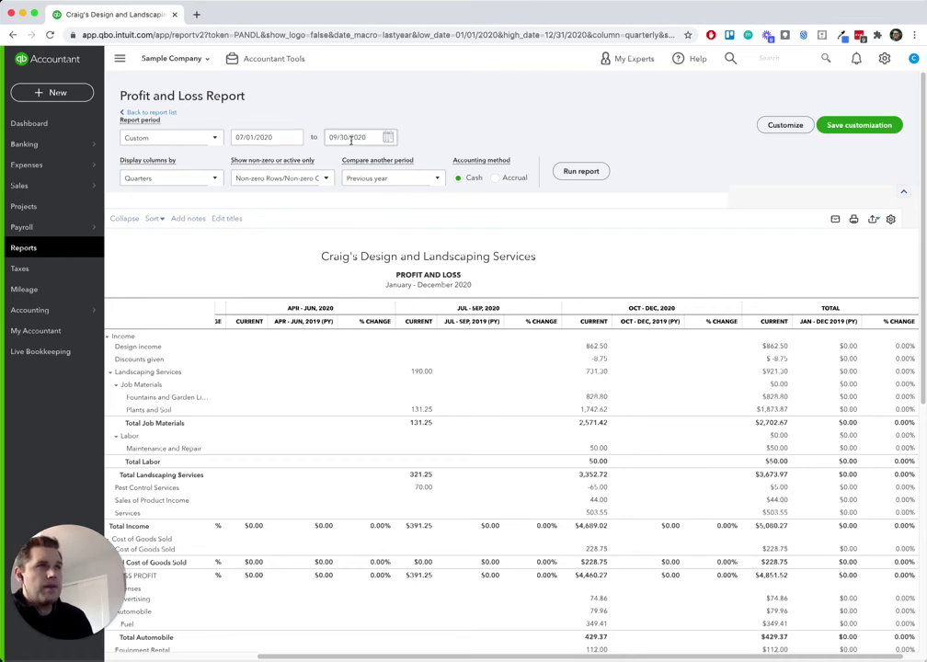
# - Display the columns as Total Only and rerun the report for the custom period
pyautogui.click(164, 178)
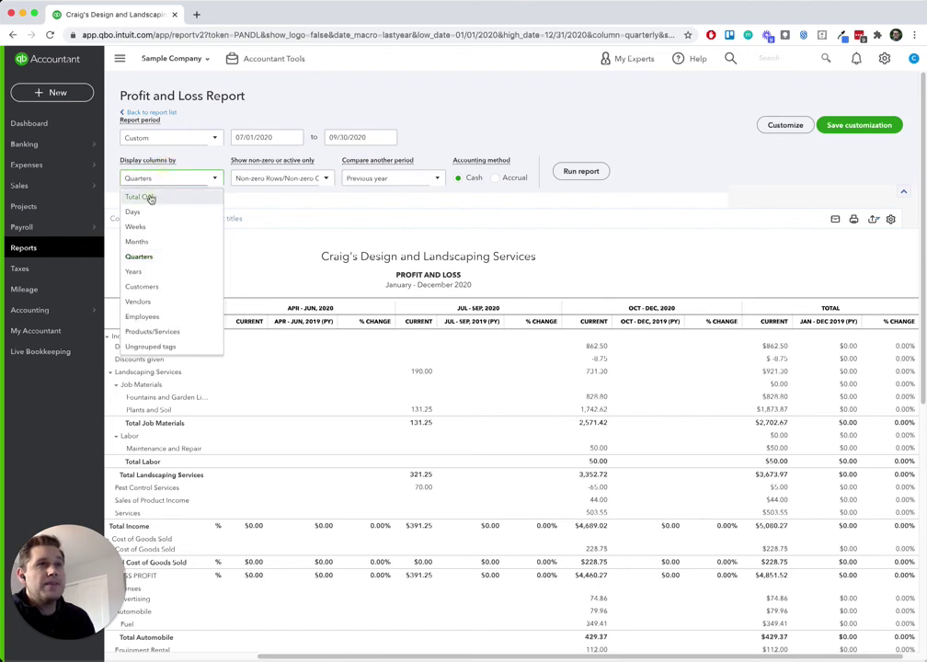
pyautogui.click(149, 197)
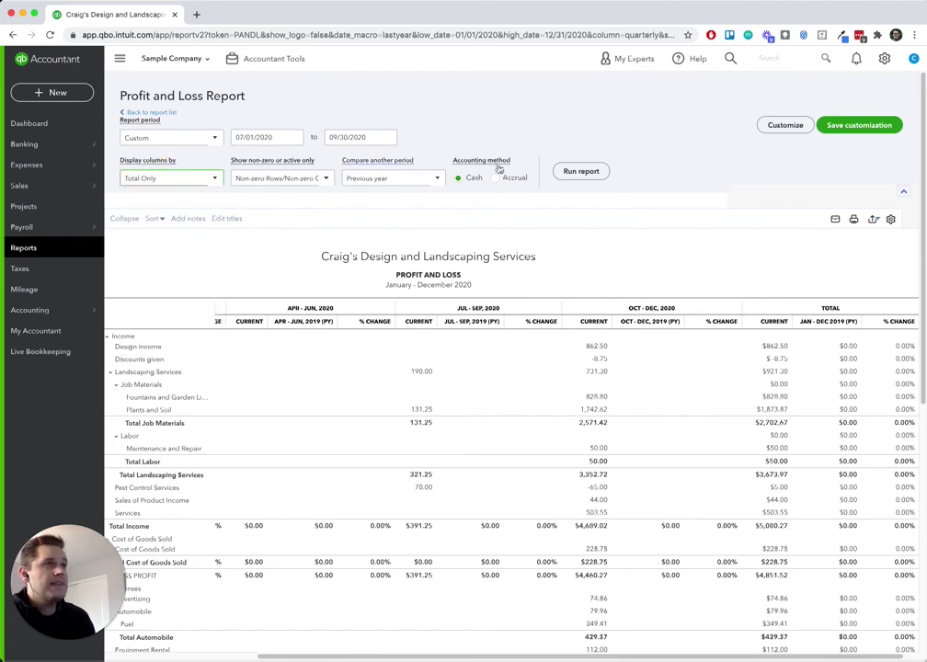
pyautogui.click(583, 174)
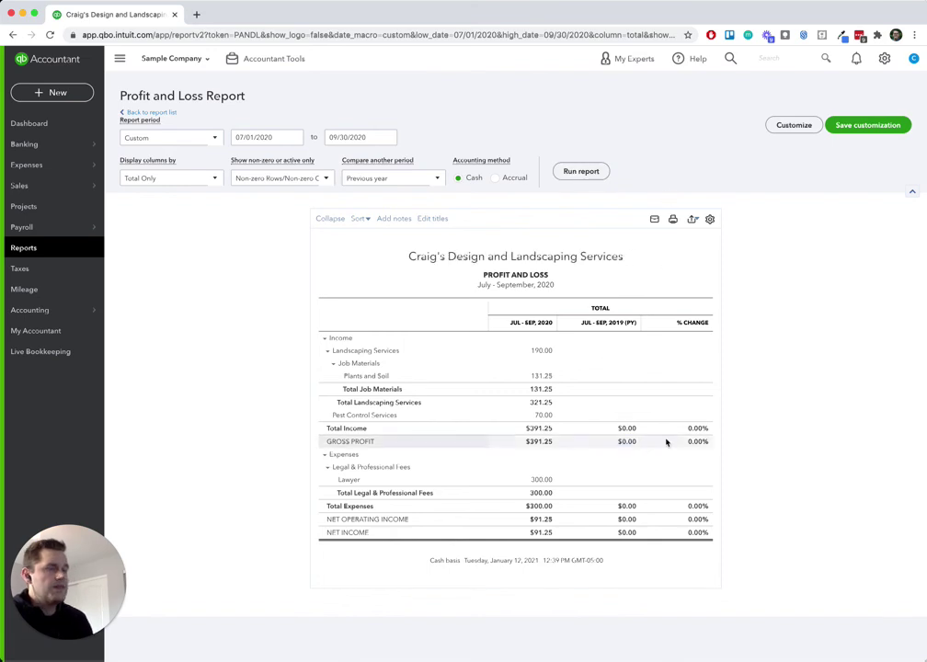
# - View the export formats available for the July to September 2020 report
pyautogui.click(694, 222)
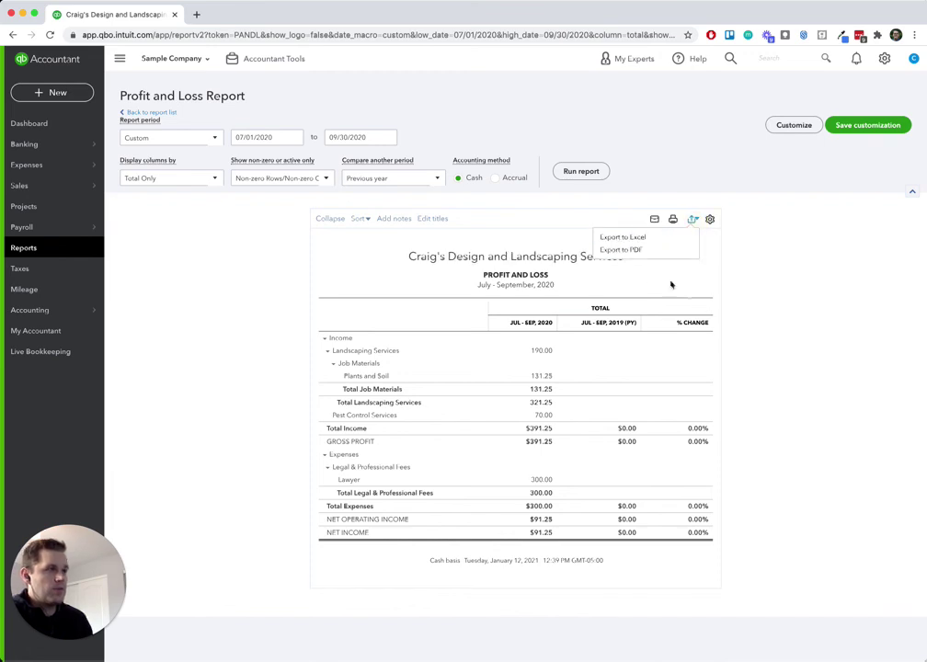
pyautogui.click(766, 318)
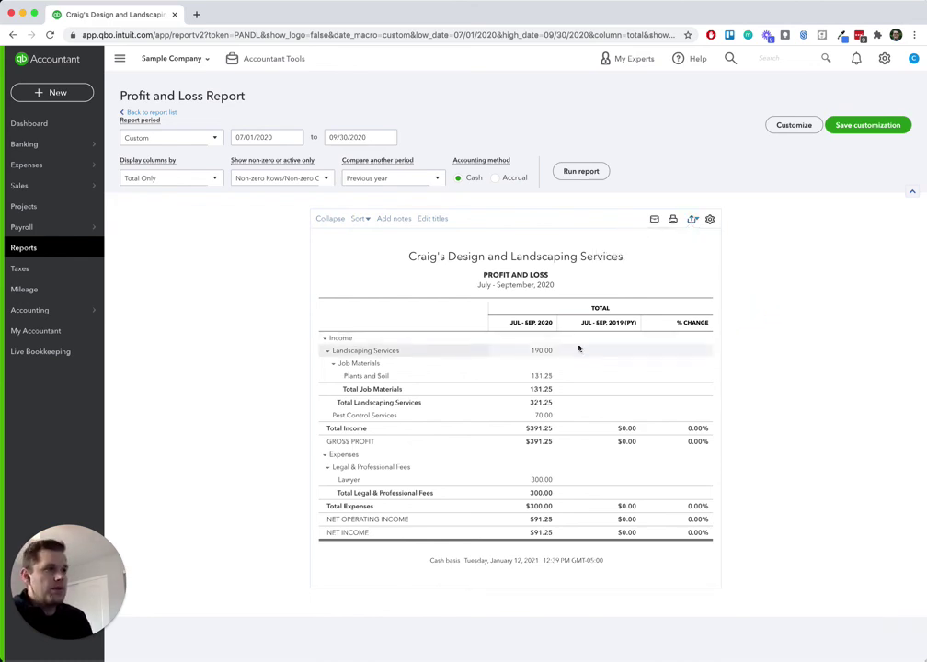